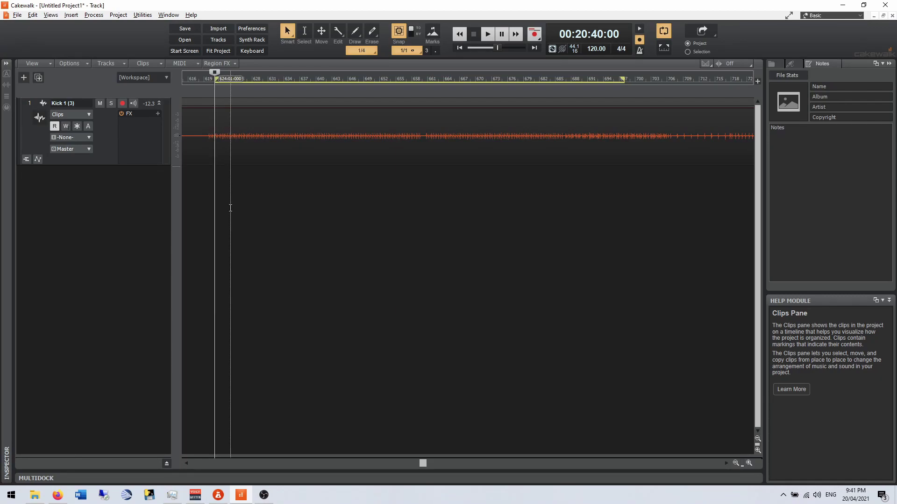
Insert the Sonitus Gate dynamics effect into the FX rack of the Kick 1 (3) track
{"action": "left_click", "coordinate": [158, 114]}
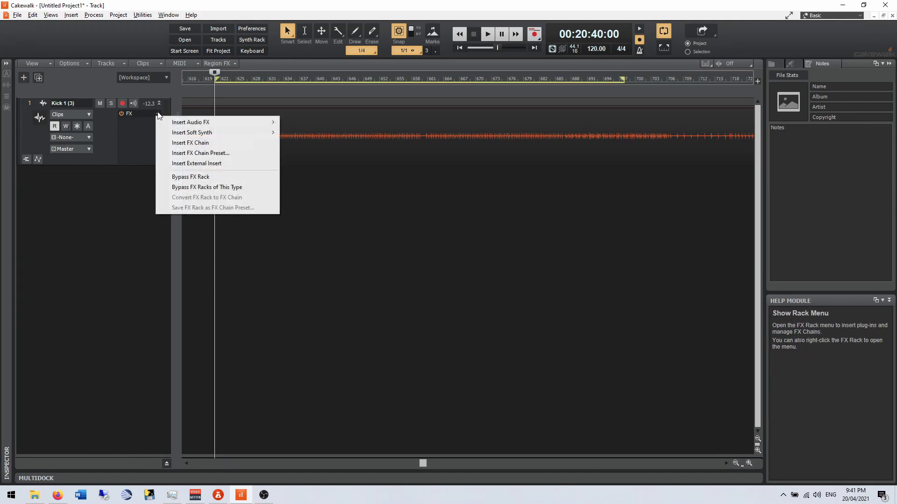
{"action": "mouse_move", "coordinate": [185, 125]}
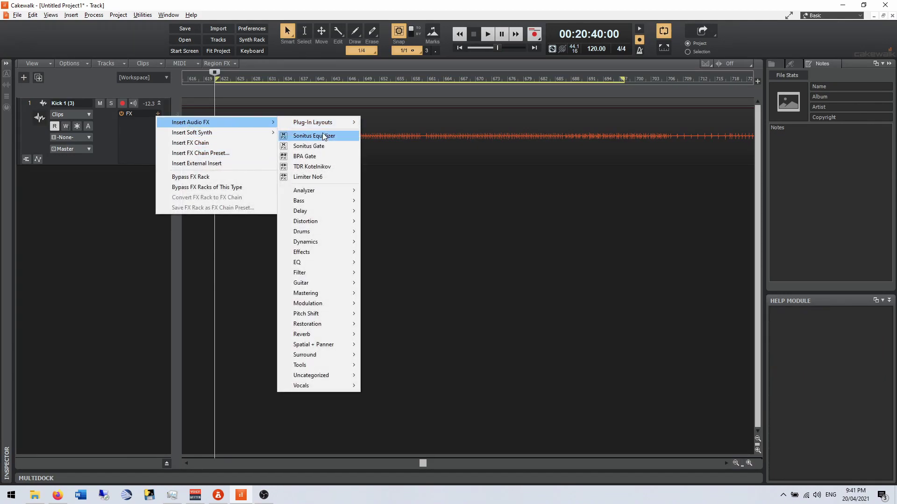
{"action": "mouse_move", "coordinate": [325, 242]}
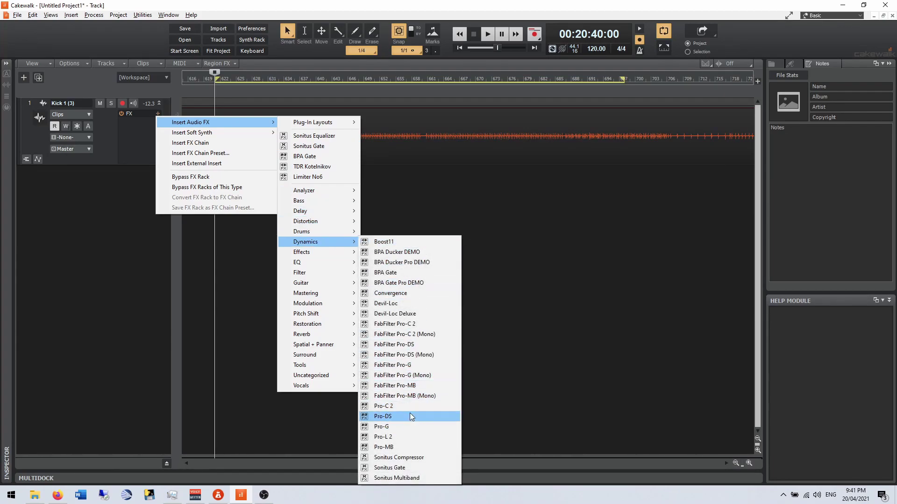
{"action": "left_click", "coordinate": [405, 468]}
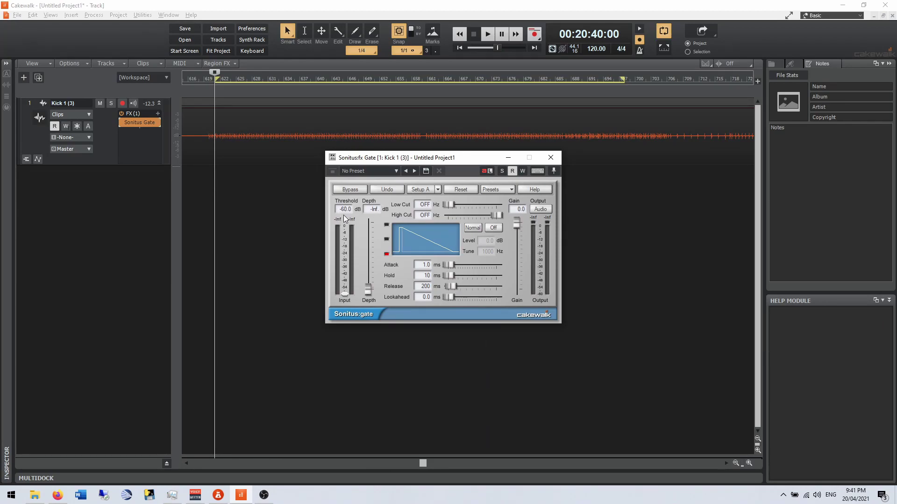
Play back the kick track and raise the gate's Threshold to -21.1 dB, stopping playback once it is set
{"action": "key", "text": "space"}
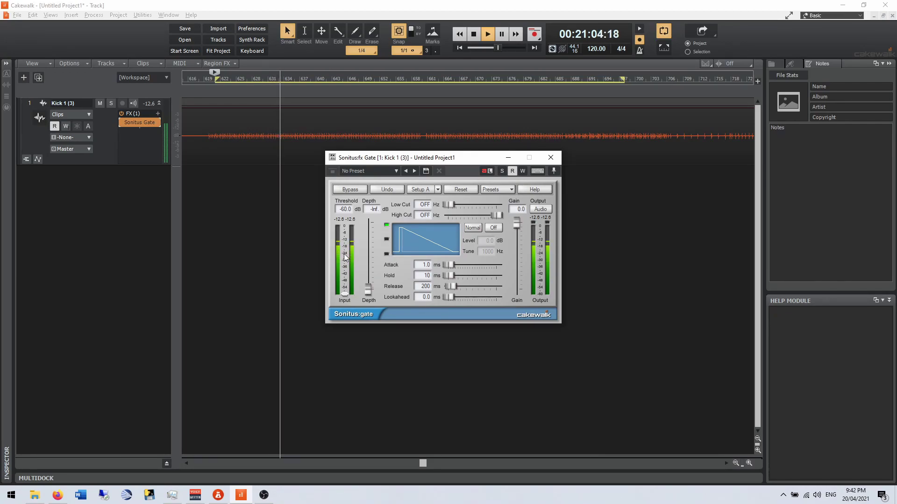
{"action": "key", "text": "space"}
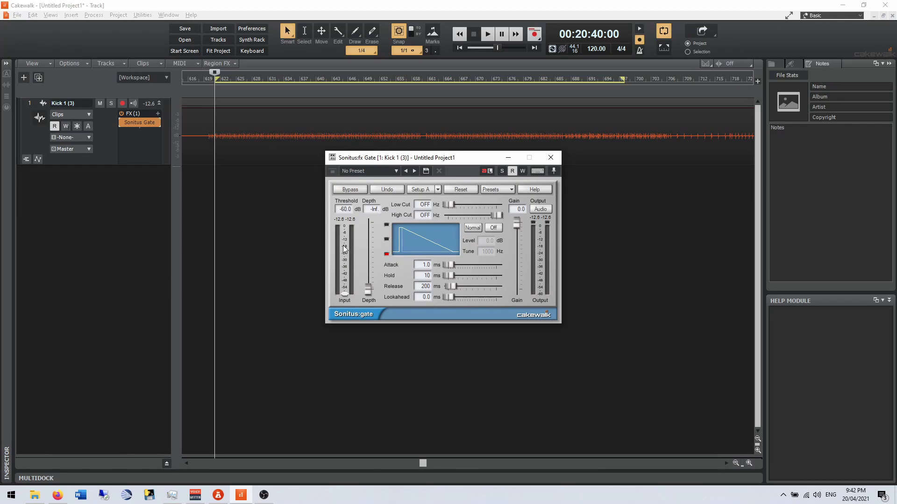
{"action": "key", "text": "space"}
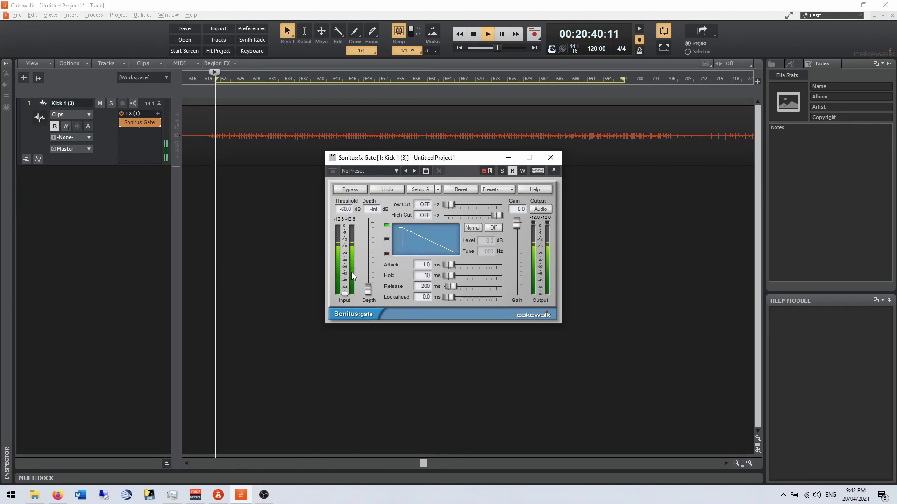
{"action": "left_click_drag", "start_coordinate": [345, 296], "coordinate": [344, 232]}
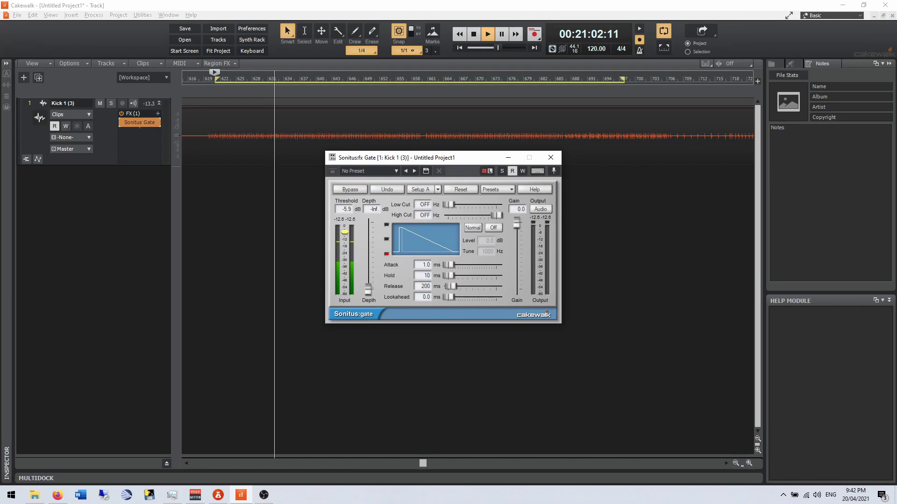
{"action": "left_click_drag", "start_coordinate": [345, 237], "coordinate": [347, 246]}
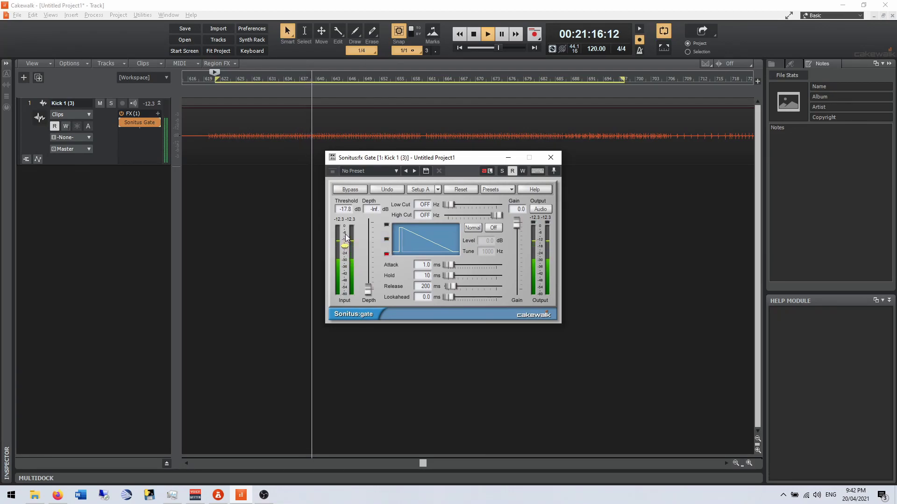
{"action": "key", "text": "space"}
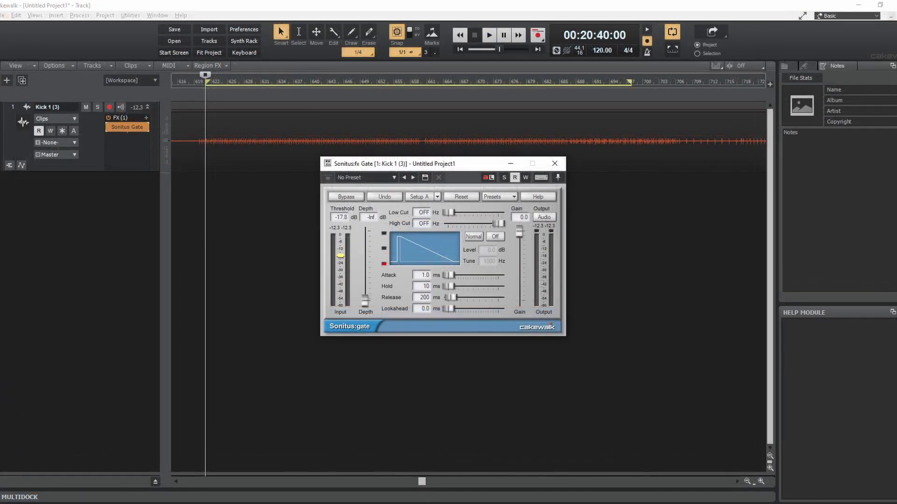
{"action": "key", "text": "space"}
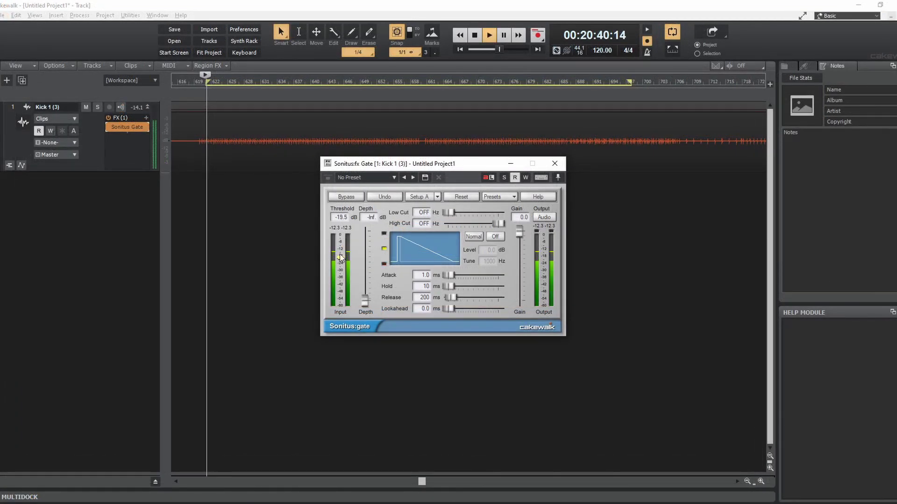
{"action": "left_click_drag", "start_coordinate": [340, 257], "coordinate": [340, 257]}
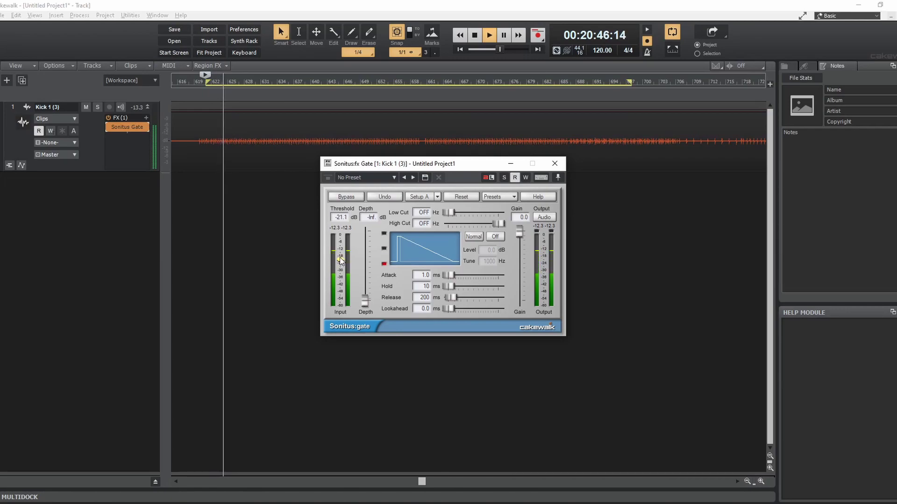
{"action": "key", "text": "space"}
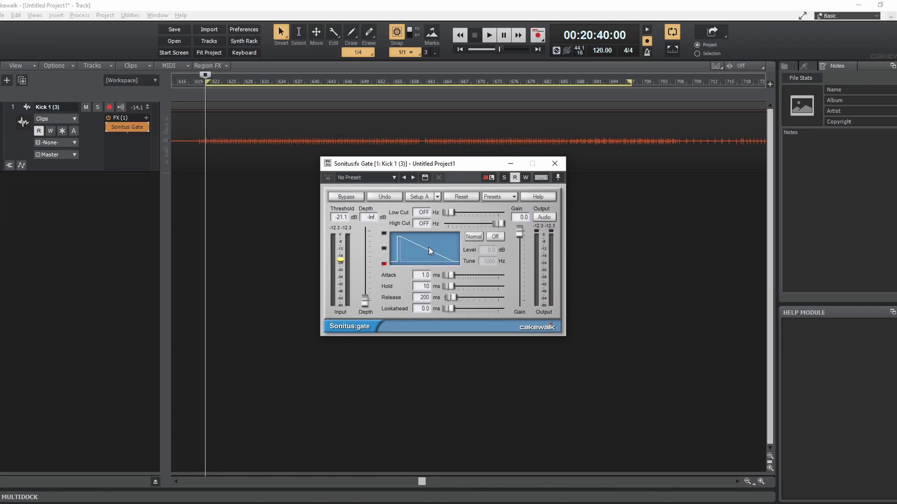
Audition the kick with the gate's Attack set to 130.7 ms, and stop playback
{"action": "key", "text": "space"}
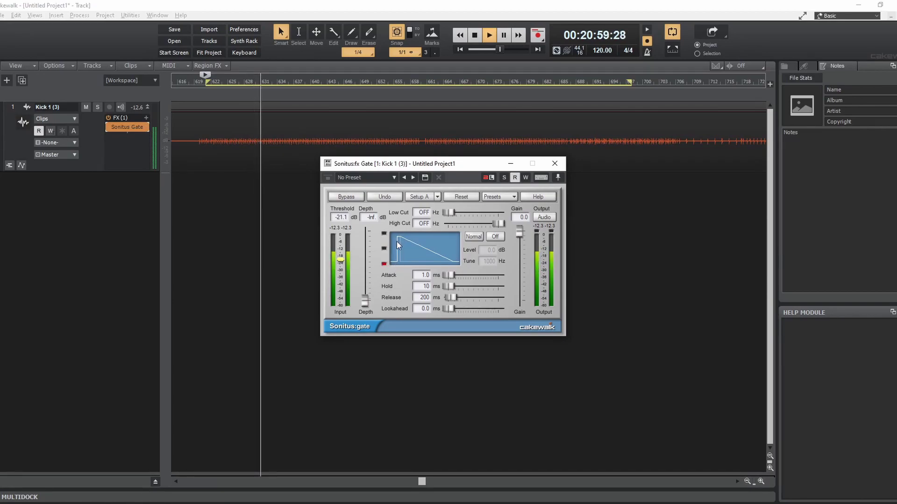
{"action": "left_click_drag", "start_coordinate": [448, 275], "coordinate": [455, 275]}
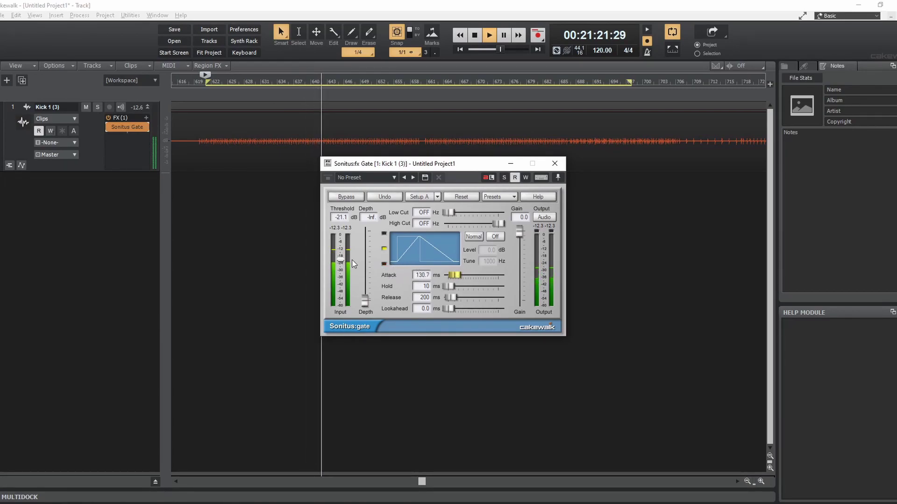
{"action": "key", "text": "space"}
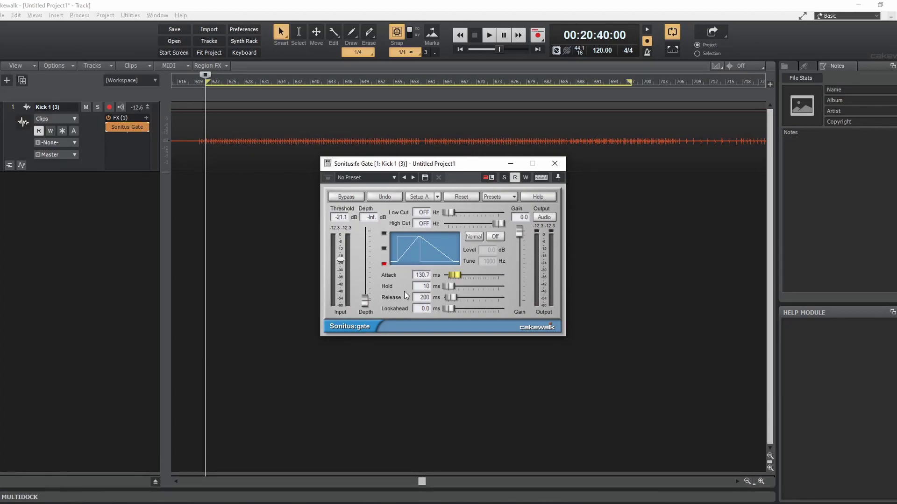
Set the gate's Attack to 5.2 ms and Hold to 92 ms, and audition the kick track
{"action": "left_click_drag", "start_coordinate": [446, 276], "coordinate": [450, 275]}
{"action": "left_click_drag", "start_coordinate": [448, 286], "coordinate": [450, 285]}
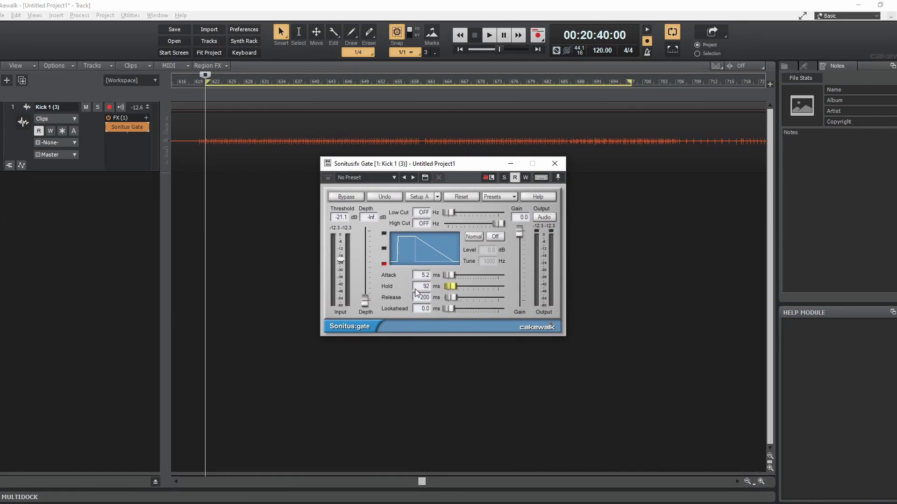
{"action": "key", "text": "space"}
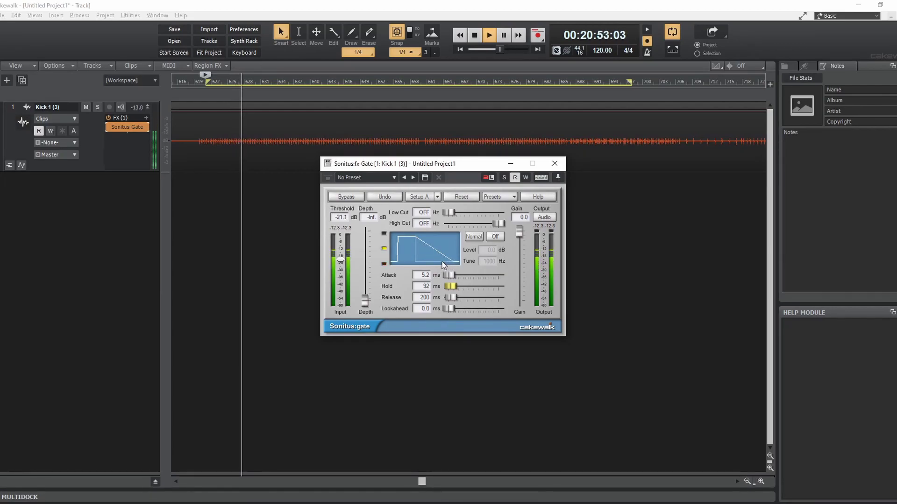
{"action": "key", "text": "space"}
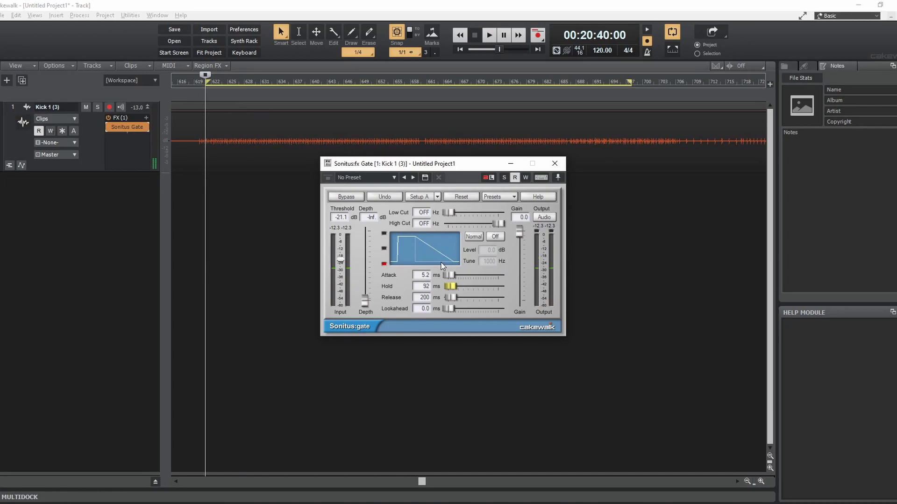
Set the gate's Release to 771 ms while the kick track plays, and stop playback
{"action": "key", "text": "space"}
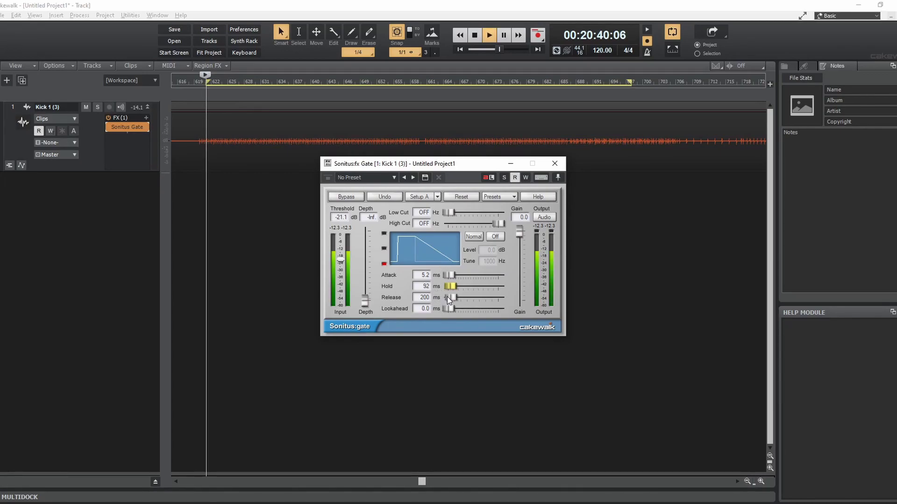
{"action": "left_click_drag", "start_coordinate": [450, 297], "coordinate": [461, 295]}
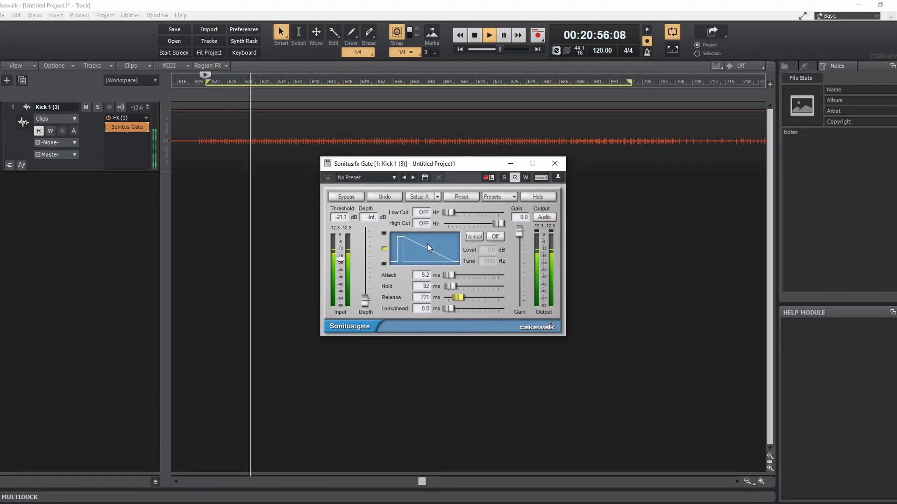
{"action": "key", "text": "space"}
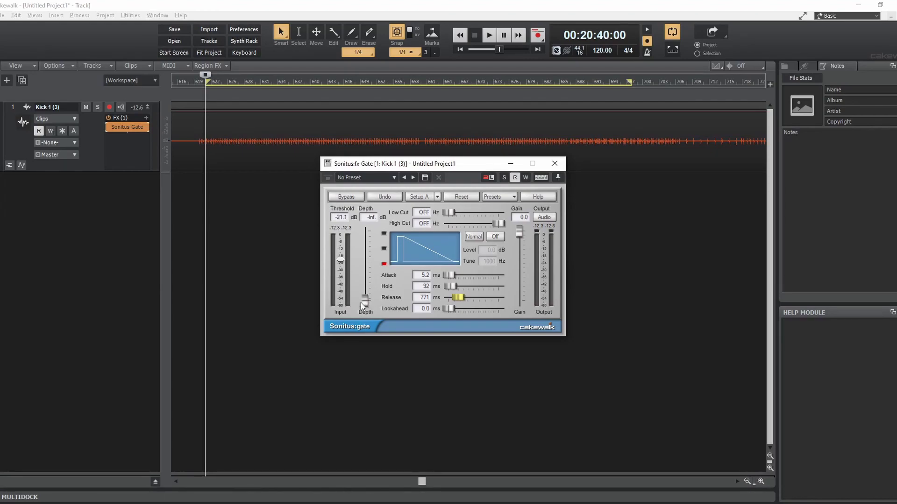
Audition the gate's Depth at 0.0 dB and slightly below during playback, and return it to -Inf
{"action": "key", "text": "space"}
{"action": "left_click_drag", "start_coordinate": [362, 301], "coordinate": [367, 235]}
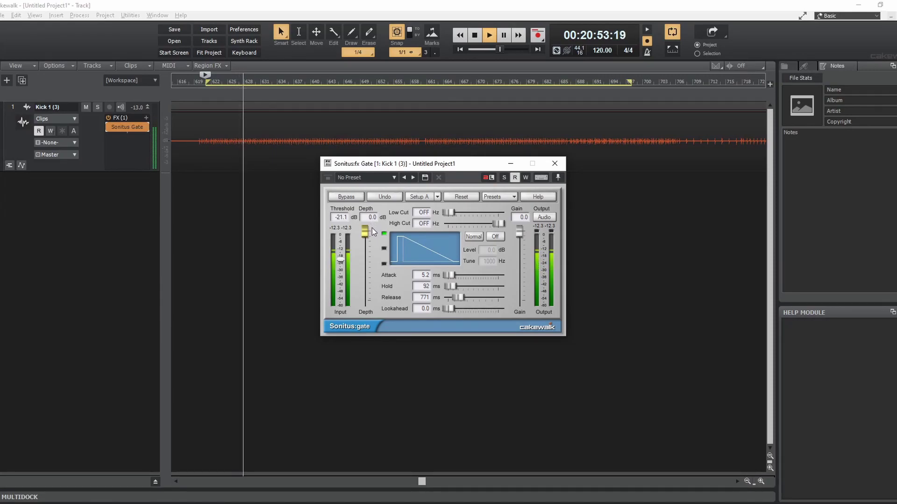
{"action": "key", "text": "space"}
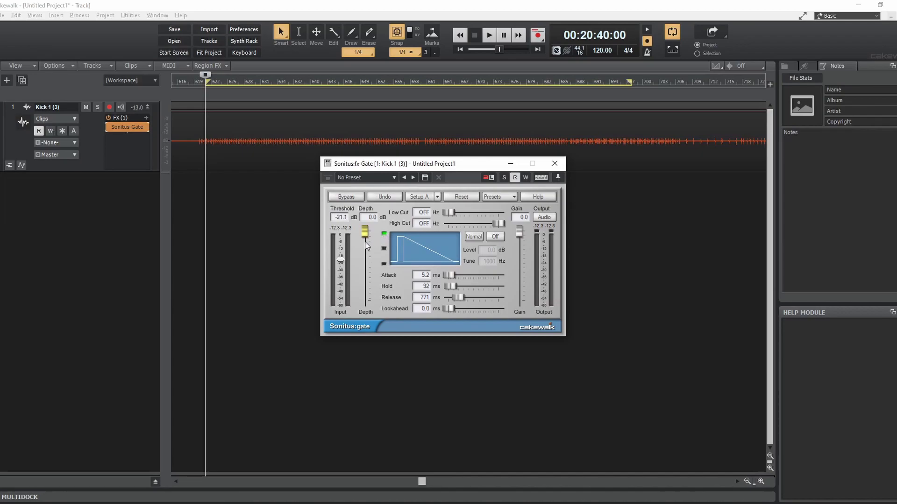
{"action": "key", "text": "space"}
{"action": "left_click_drag", "start_coordinate": [367, 246], "coordinate": [366, 250]}
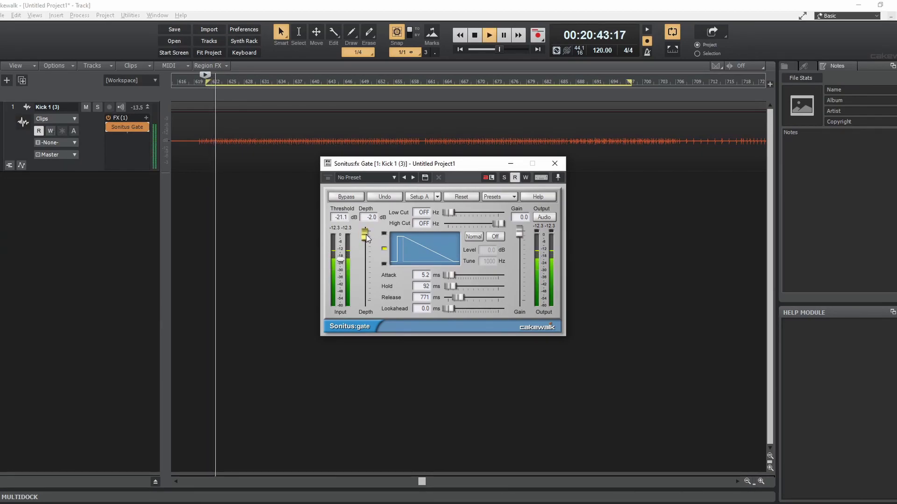
{"action": "left_click_drag", "start_coordinate": [367, 239], "coordinate": [358, 312]}
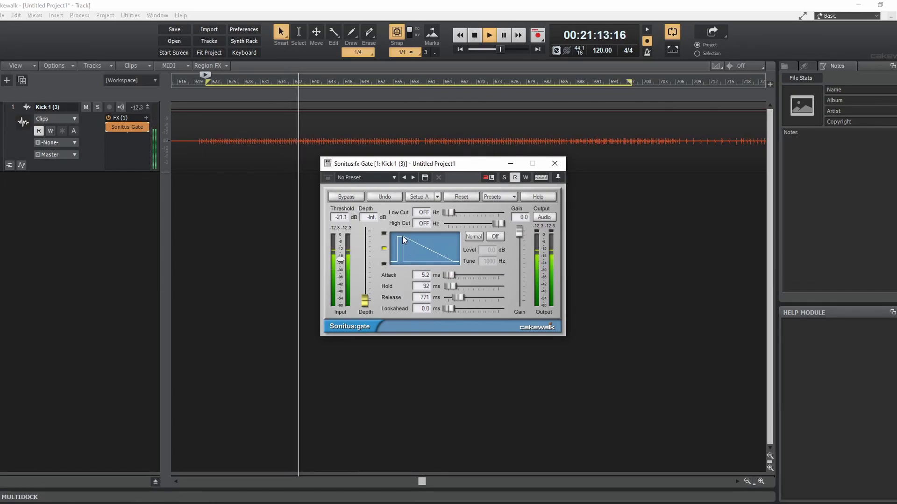
Shorten the gate's Release to 5 ms, Hold to 4 ms and Attack to 1.0 ms, and stop playback
{"action": "mouse_move", "coordinate": [460, 297]}
{"action": "left_mouse_down"}
{"action": "mouse_move", "coordinate": [447, 298]}
{"action": "mouse_move", "coordinate": [448, 287]}
{"action": "left_mouse_up"}
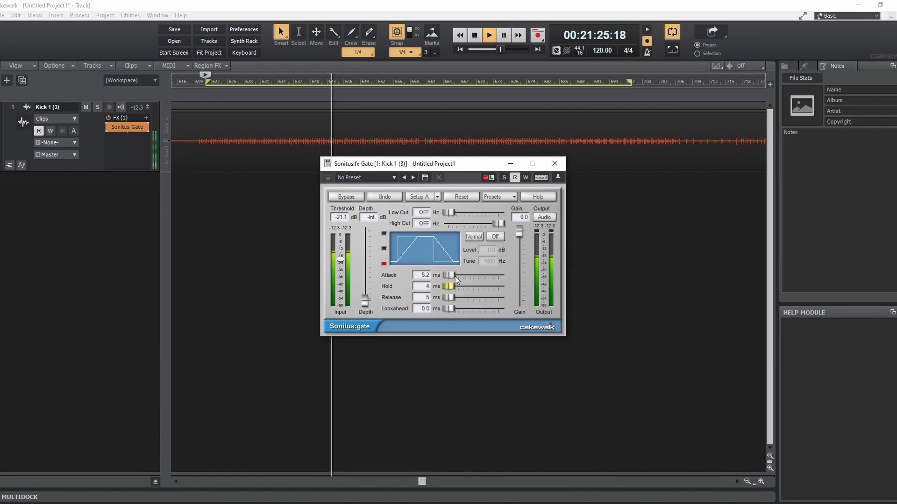
{"action": "left_click_drag", "start_coordinate": [455, 277], "coordinate": [449, 276]}
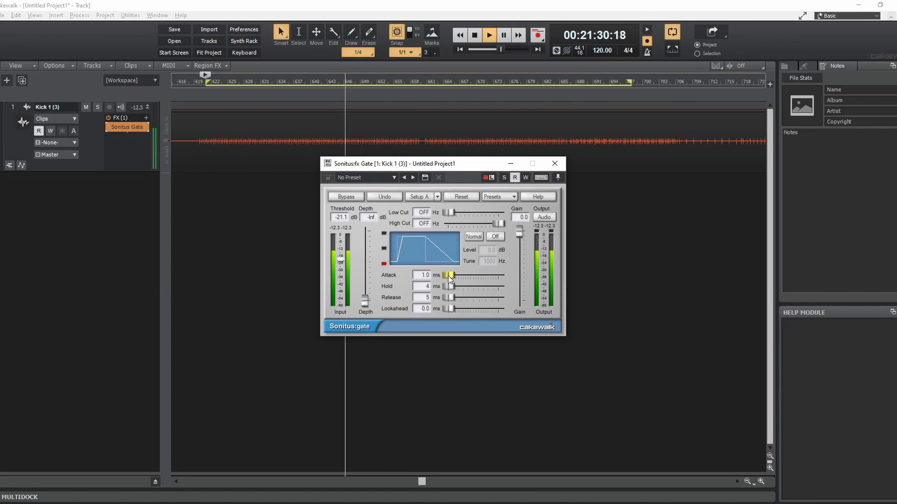
{"action": "key", "text": "space"}
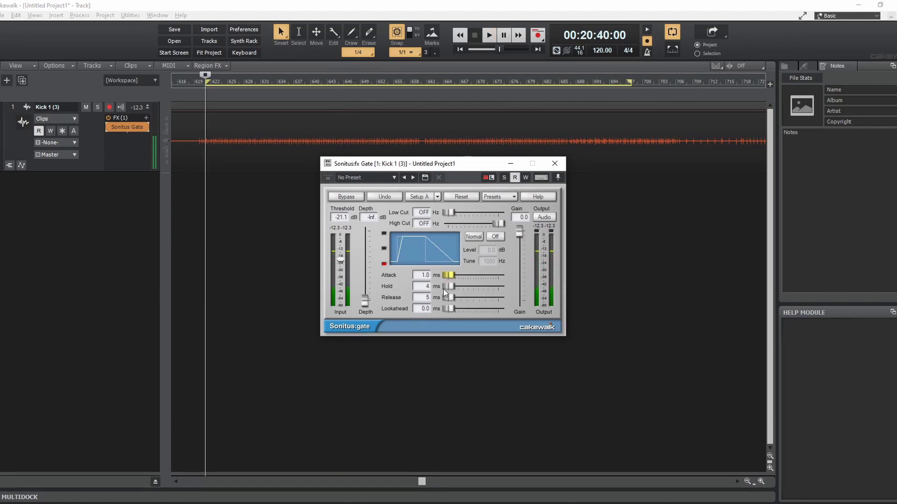
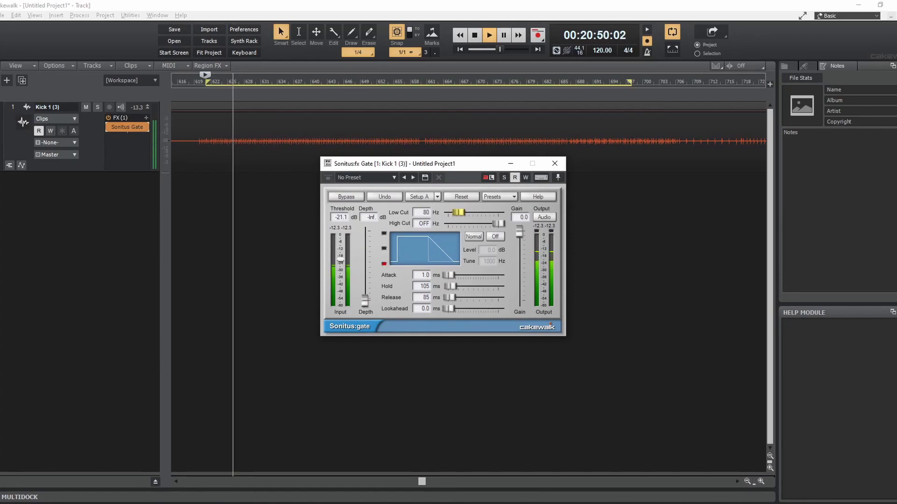
Turn the gate's Low Cut filter off and set its High Cut to 135 Hz
{"action": "mouse_move", "coordinate": [458, 213]}
{"action": "left_mouse_down"}
{"action": "mouse_move", "coordinate": [467, 213]}
{"action": "mouse_move", "coordinate": [447, 212]}
{"action": "left_mouse_up"}
{"action": "left_click_drag", "start_coordinate": [499, 224], "coordinate": [462, 228]}
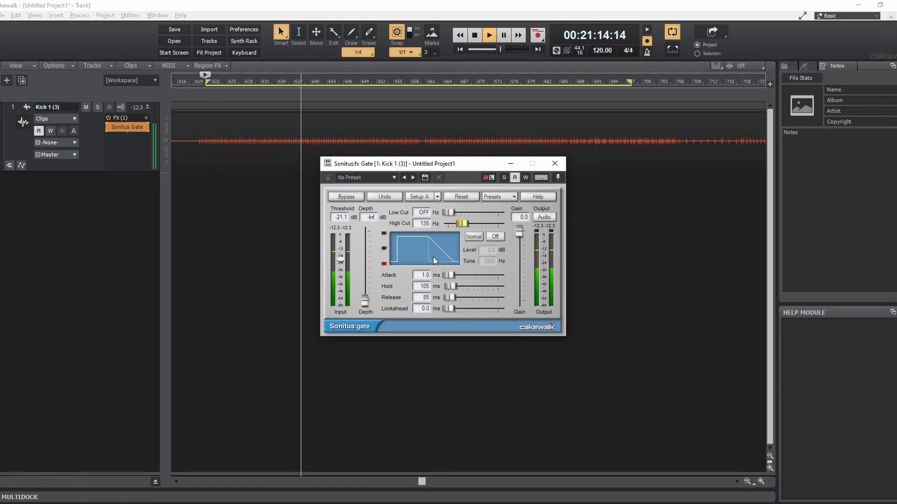
Insert a Sonitus Equalizer from the EQ effects after the gate on the Kick 1 track
{"action": "left_click", "coordinate": [147, 118]}
{"action": "mouse_move", "coordinate": [179, 126]}
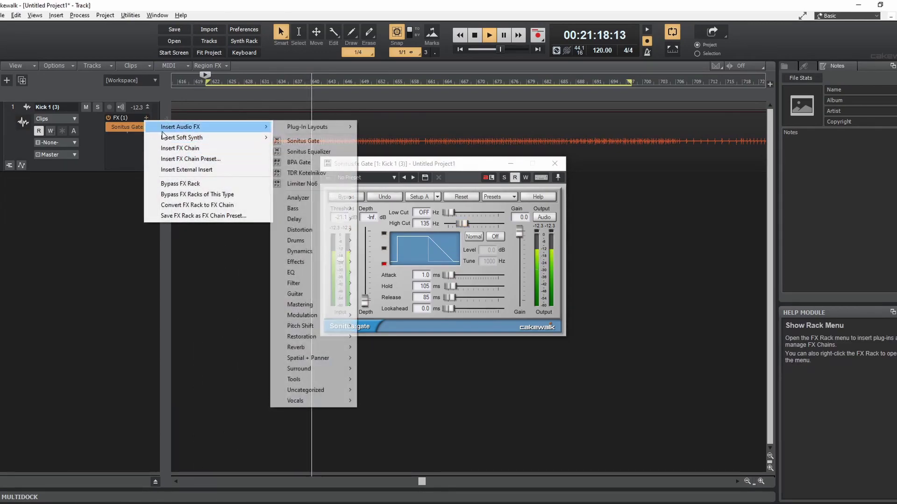
{"action": "mouse_move", "coordinate": [309, 273]}
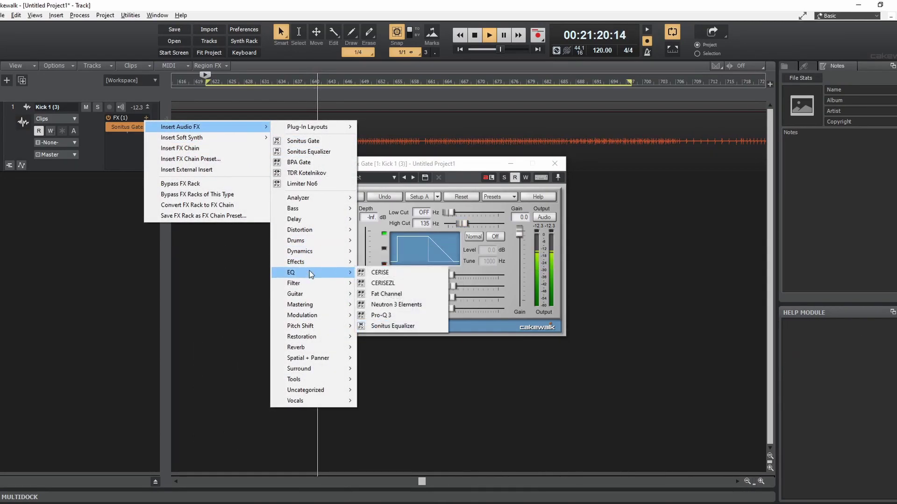
{"action": "left_click", "coordinate": [392, 330]}
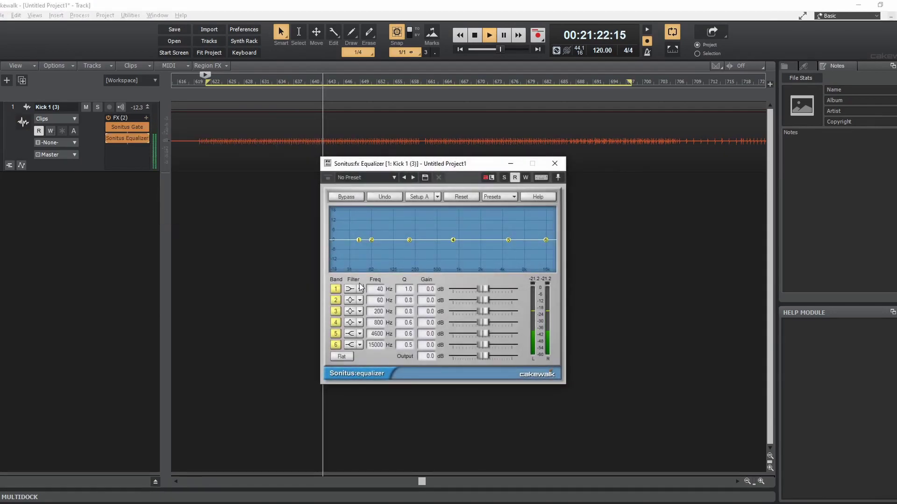
Change the equalizer's band 6 to a Lowpass filter with its frequency at 135 Hz
{"action": "left_click", "coordinate": [360, 345]}
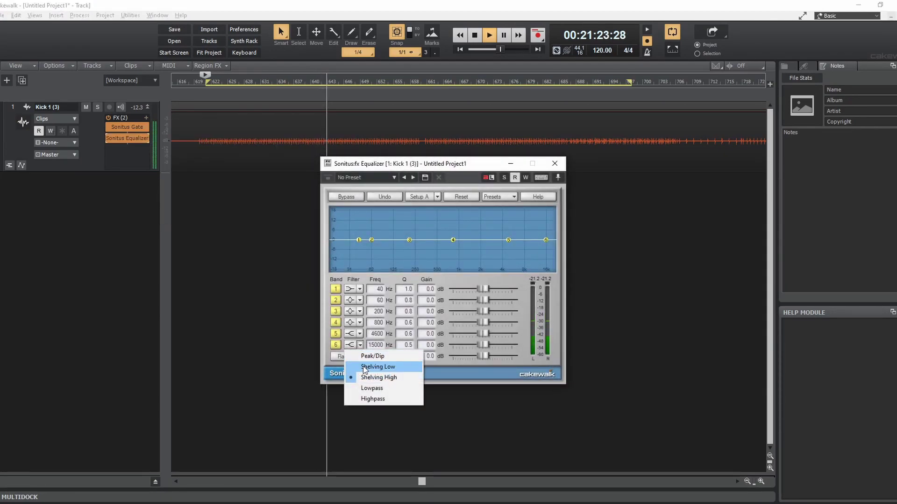
{"action": "left_click", "coordinate": [372, 392]}
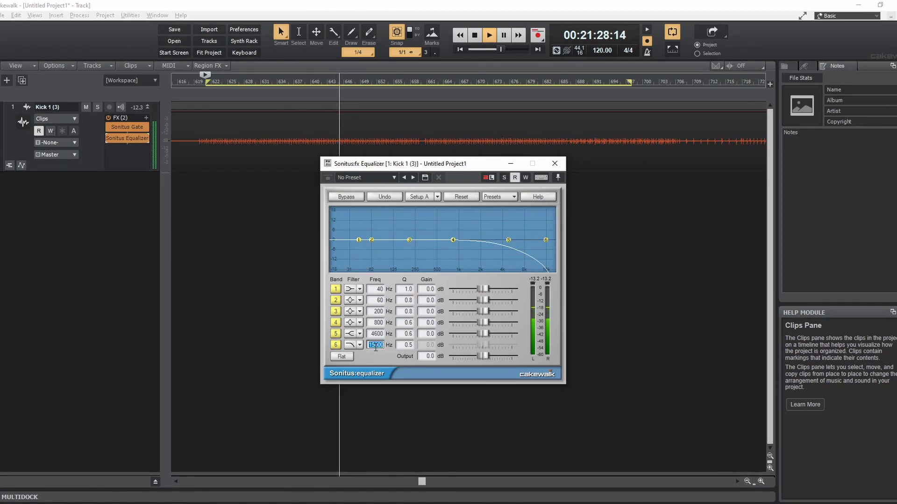
{"action": "key", "text": "Return"}
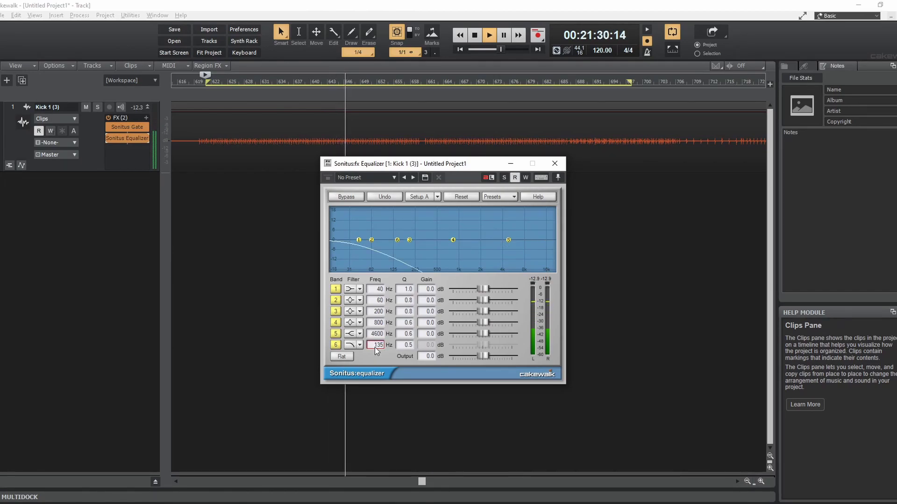
Bypass the equalizer on the kick track, reopen the gate's window and leave the gate enabled
{"action": "left_click", "coordinate": [112, 127]}
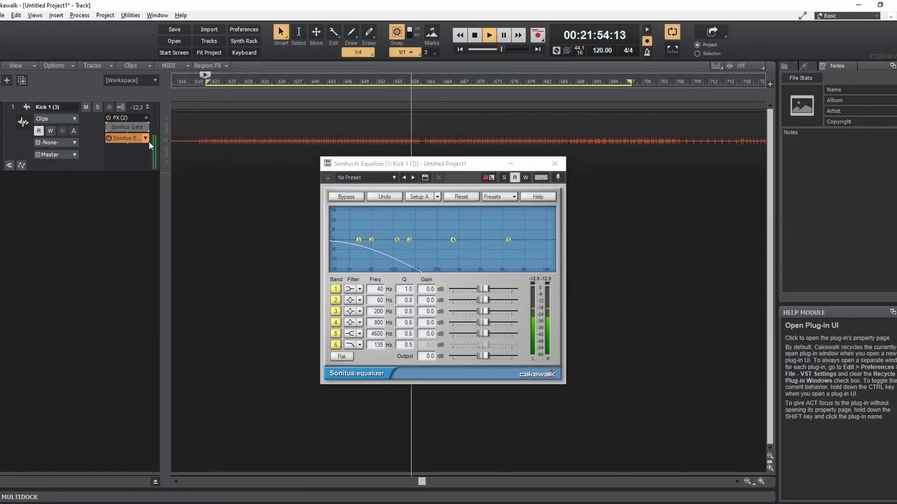
{"action": "double_click", "coordinate": [117, 128]}
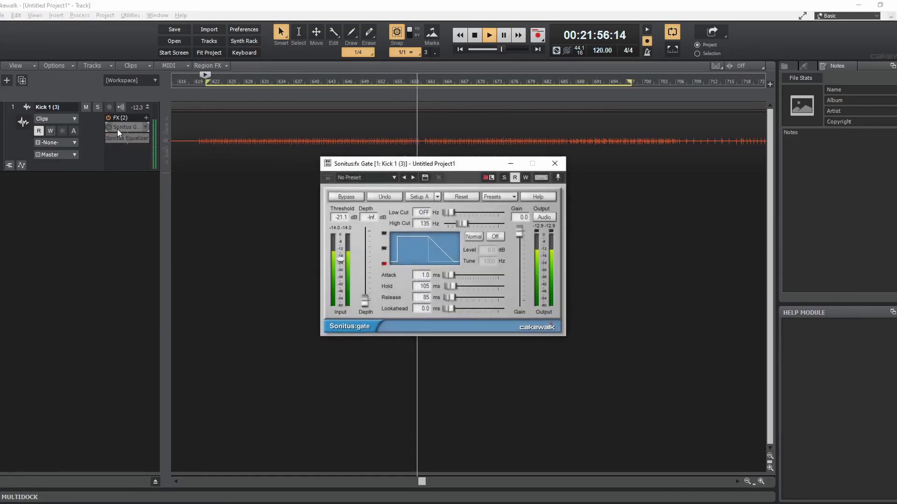
{"action": "left_click", "coordinate": [109, 127]}
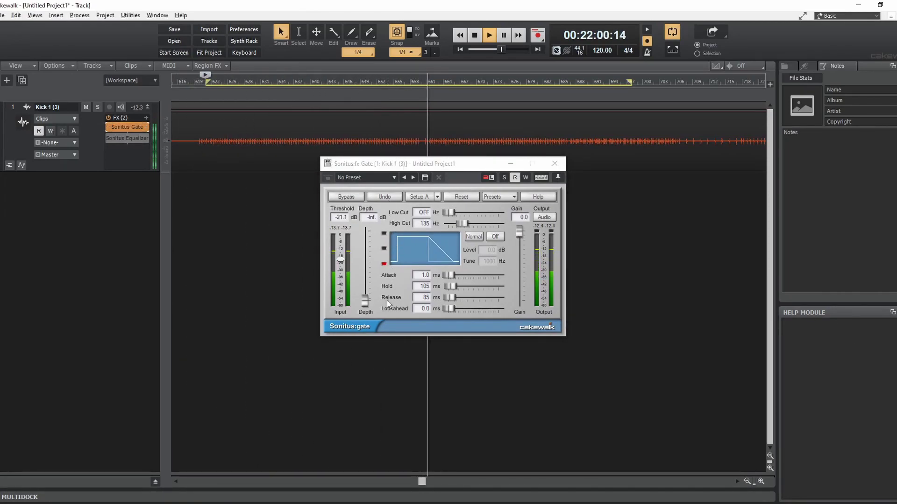
Turn off the kick gate's High Cut filter, stop playback and close the gate's window
{"action": "left_click_drag", "start_coordinate": [462, 224], "coordinate": [498, 228]}
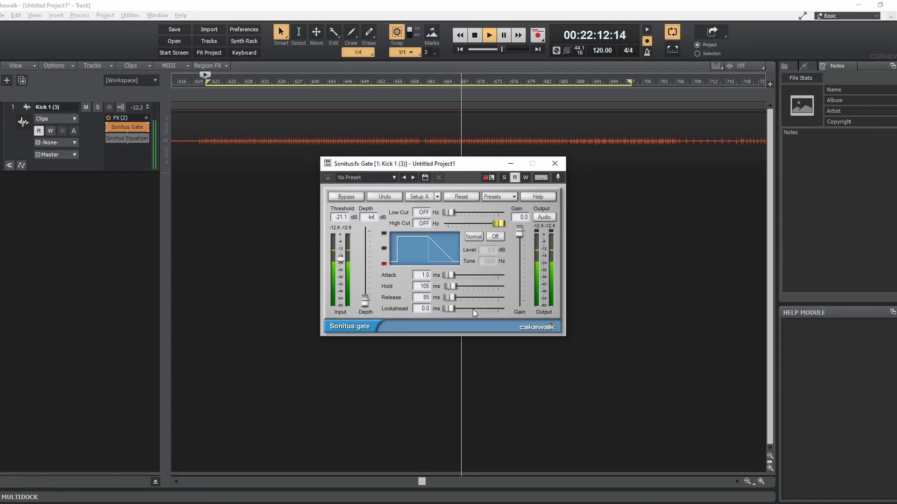
{"action": "key", "text": "space"}
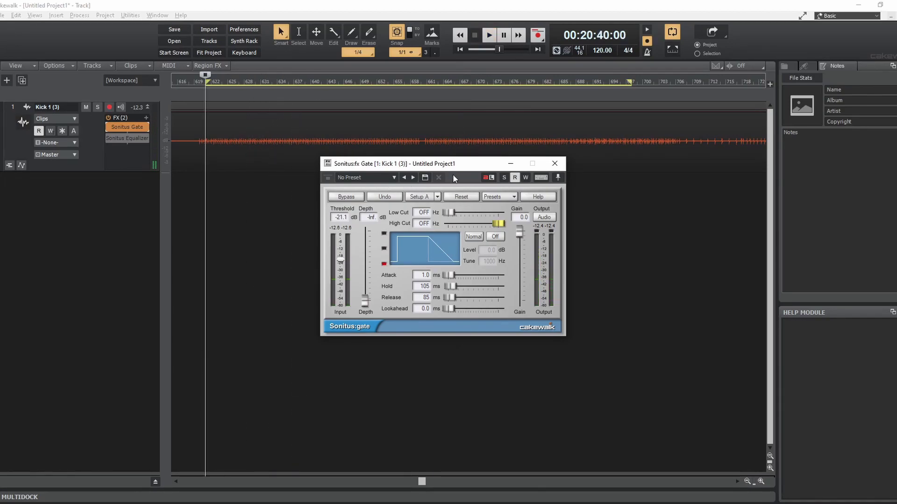
{"action": "left_click", "coordinate": [554, 164]}
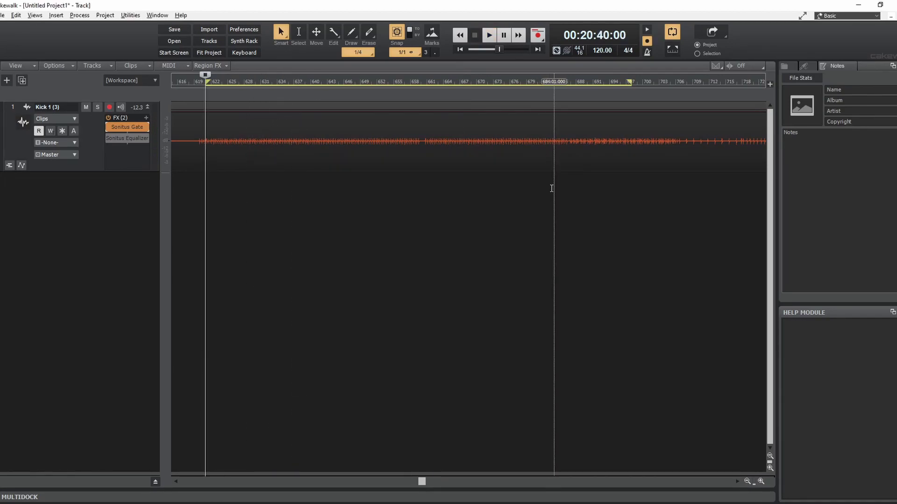
Make the hidden Tom 2 track visible through the Track Manager
{"action": "key", "text": "h"}
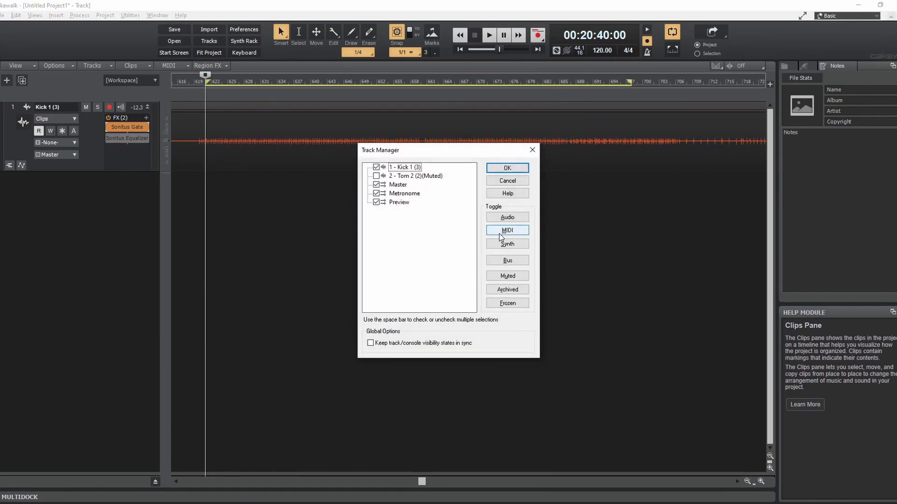
{"action": "left_click", "coordinate": [376, 176]}
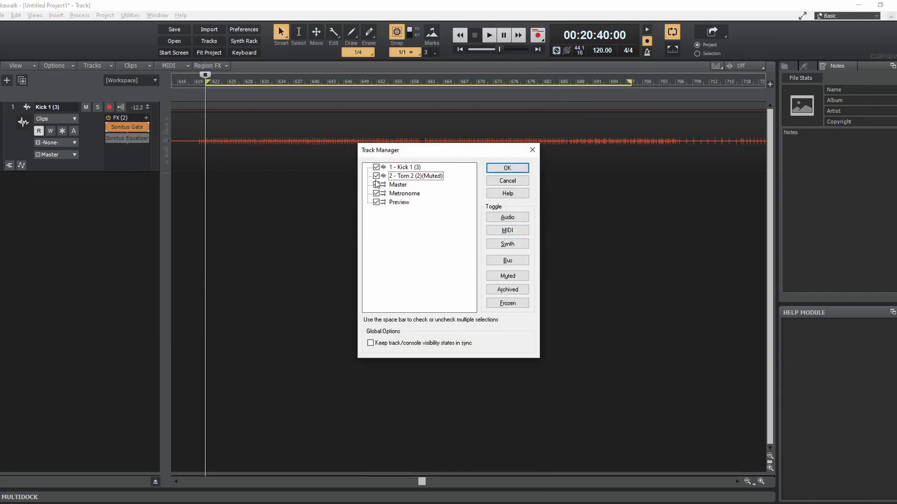
{"action": "left_click", "coordinate": [519, 170]}
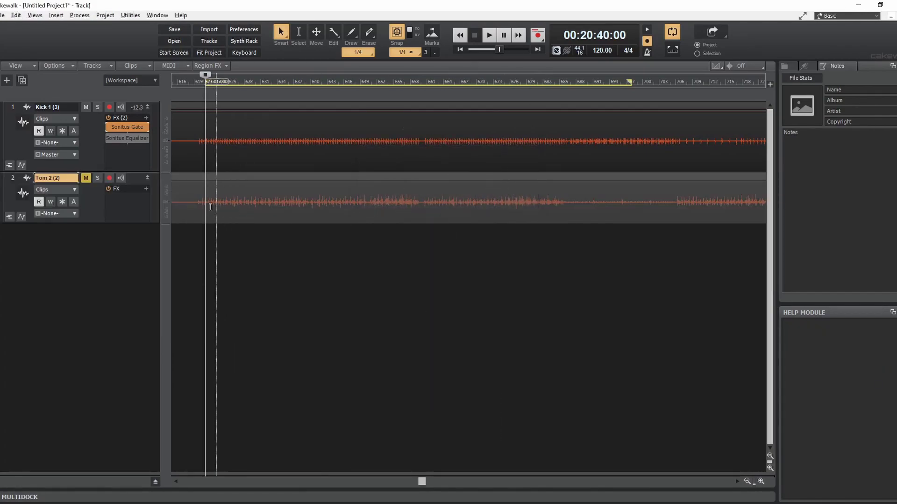
Swap the mutes so Tom 2 sounds instead of Kick 1, and hide the kick track
{"action": "left_click", "coordinate": [87, 177]}
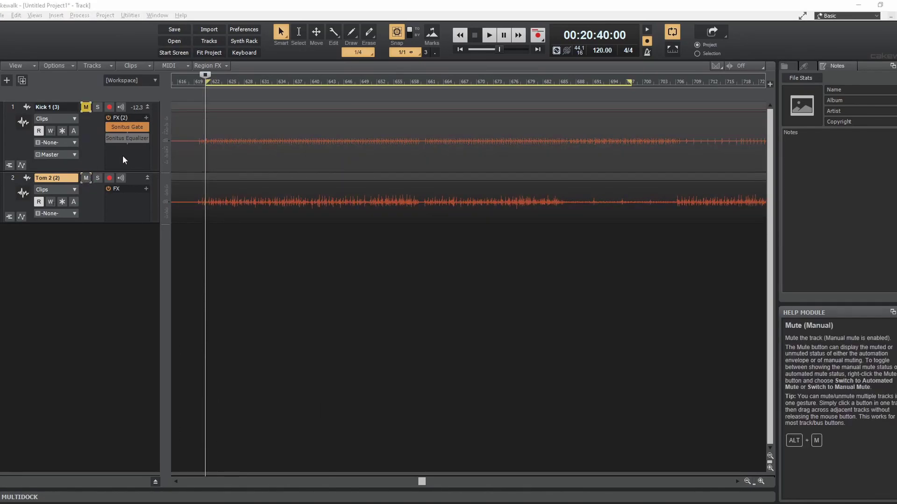
{"action": "key", "text": "t"}
{"action": "left_click", "coordinate": [489, 169]}
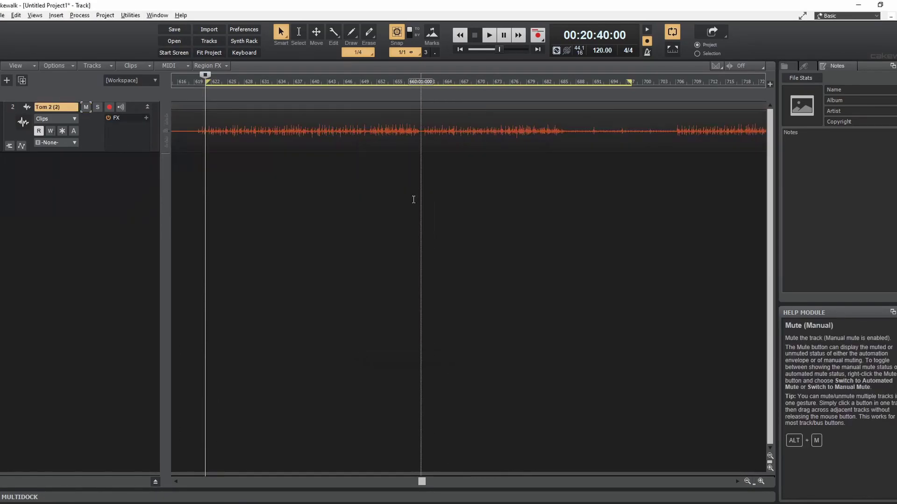
Insert a Sonitus Gate from the Dynamics effects on the Tom 2 track
{"action": "left_click", "coordinate": [146, 119]}
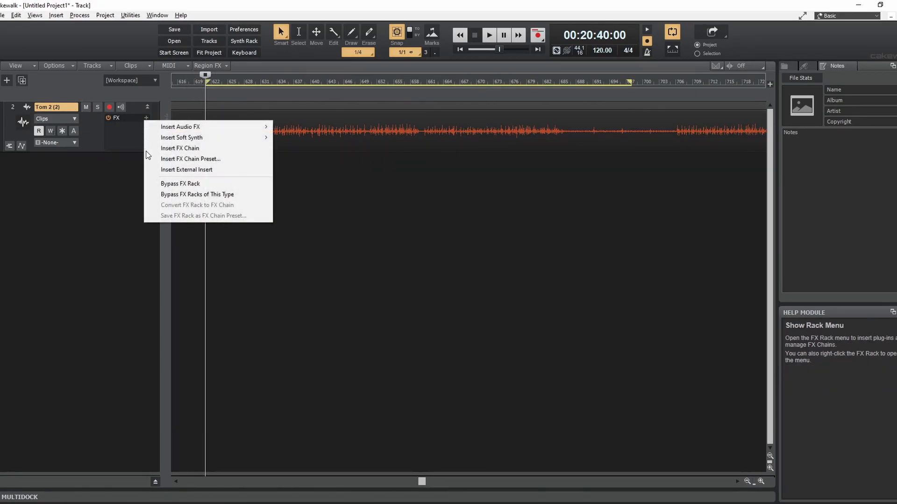
{"action": "mouse_move", "coordinate": [170, 128]}
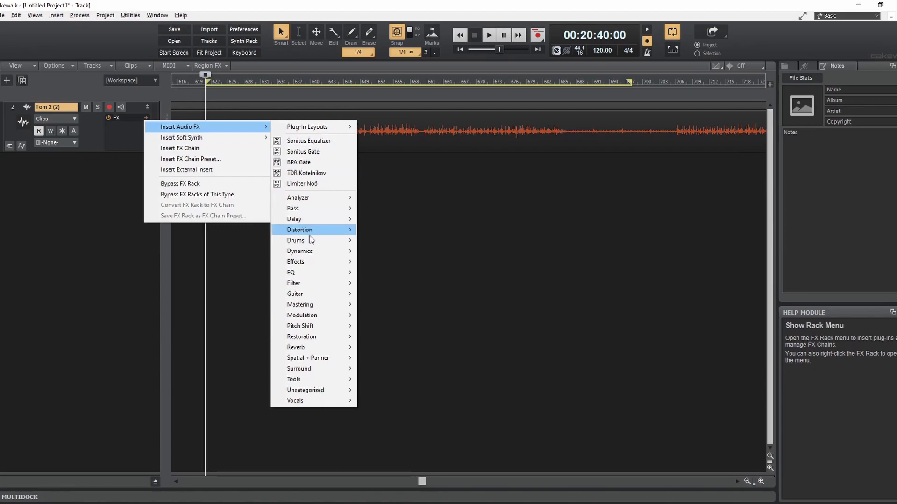
{"action": "mouse_move", "coordinate": [310, 253]}
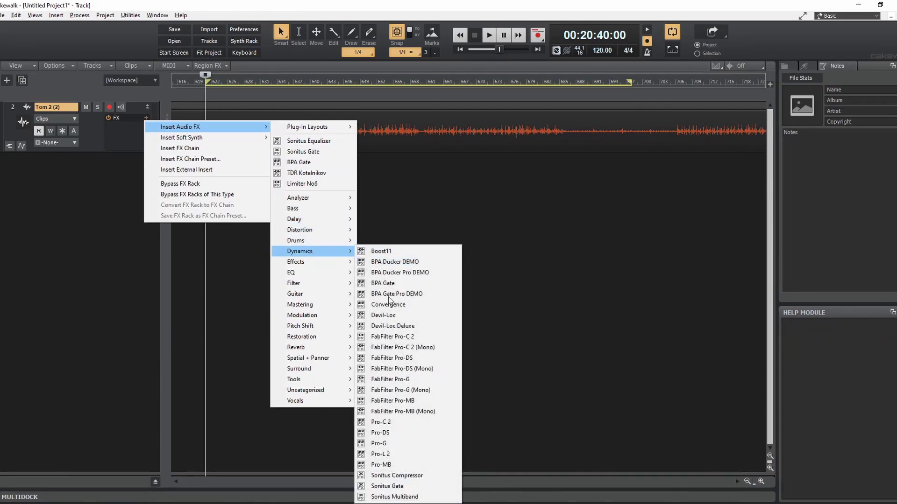
{"action": "left_click", "coordinate": [399, 486]}
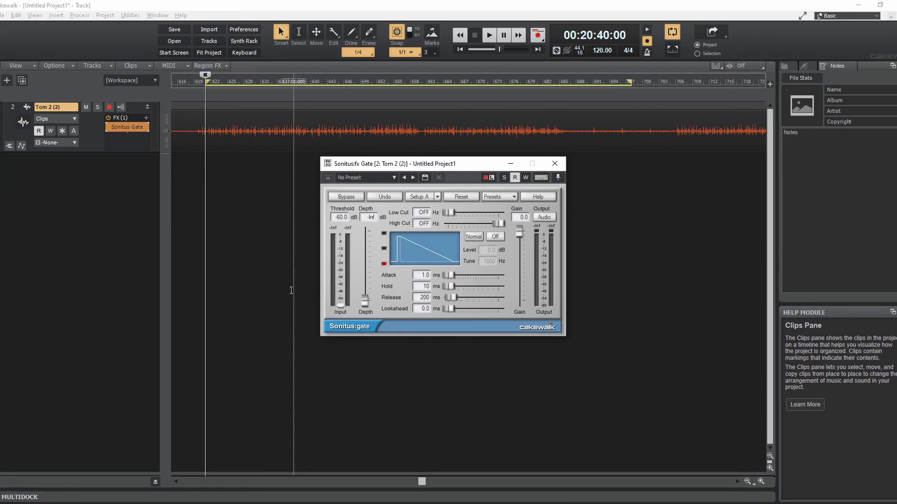
Play the tom track and set its gate's Threshold to -26.8 dB and Attack to 0.3 ms
{"action": "key", "text": "space"}
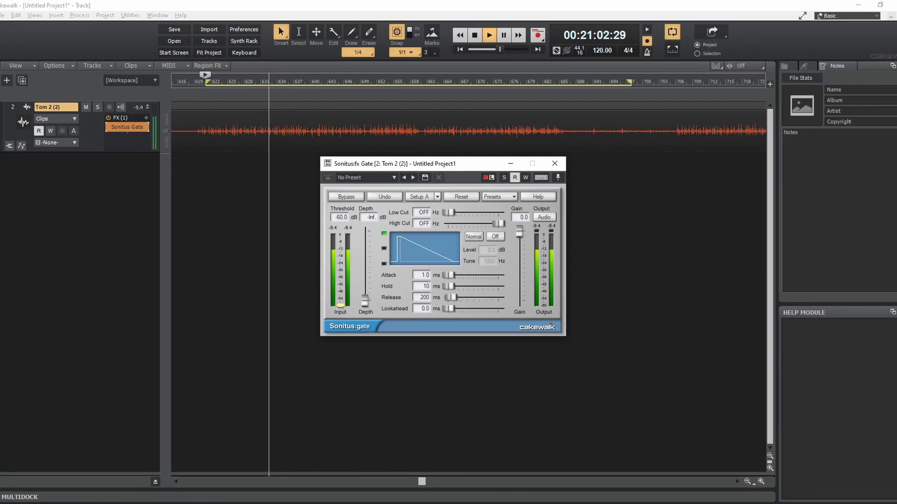
{"action": "left_click_drag", "start_coordinate": [341, 305], "coordinate": [340, 266]}
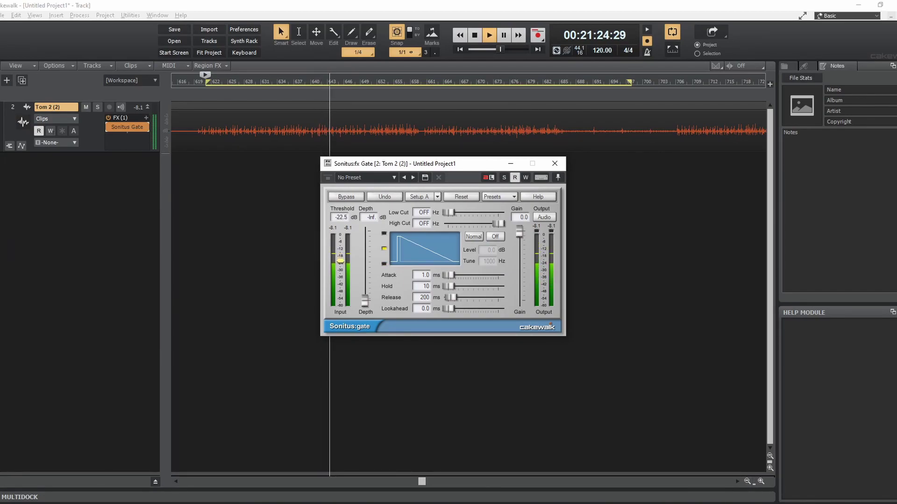
{"action": "left_click_drag", "start_coordinate": [341, 262], "coordinate": [340, 264]}
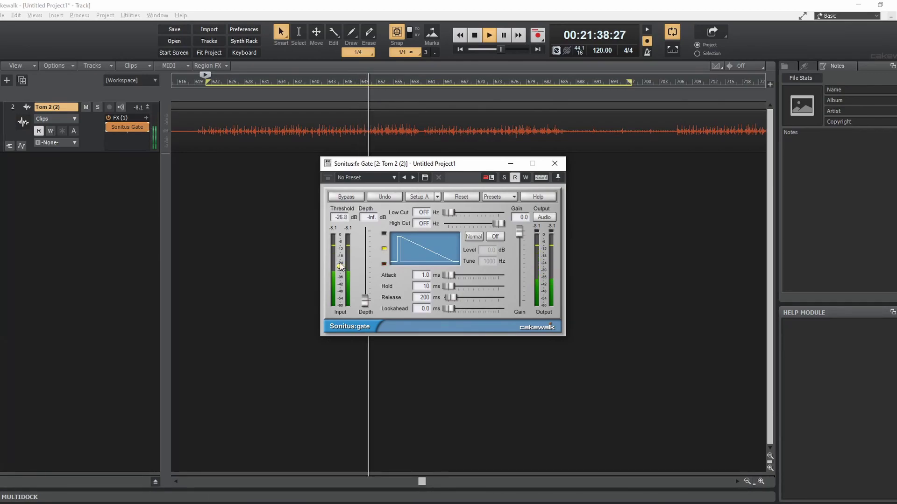
{"action": "left_click_drag", "start_coordinate": [341, 264], "coordinate": [340, 266]}
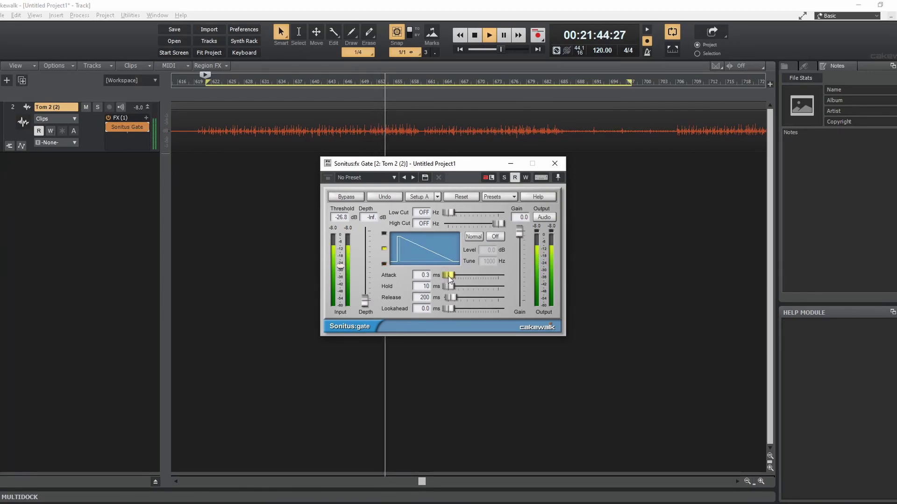
Lengthen the tom gate's Hold to 62 ms while the track plays
{"action": "scroll", "coordinate": [451, 287], "scroll_direction": "up", "scroll_amount": 3}
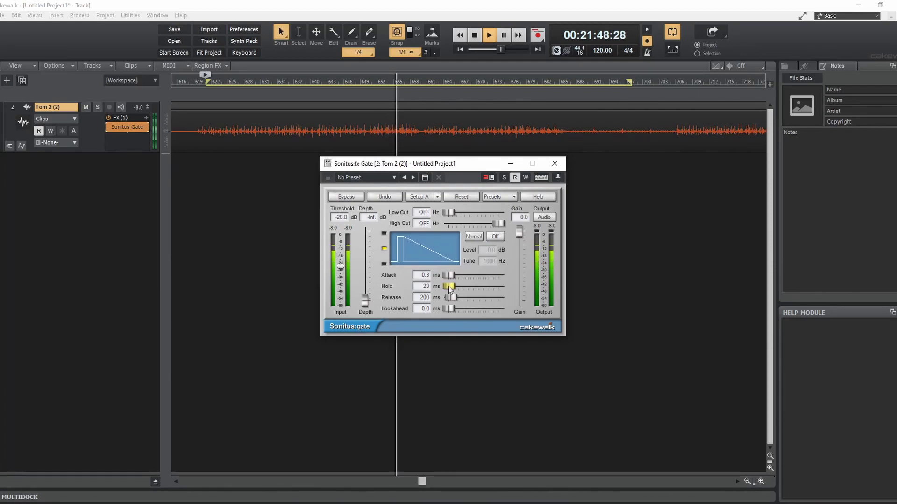
{"action": "scroll", "coordinate": [447, 285], "scroll_direction": "up", "scroll_amount": 5}
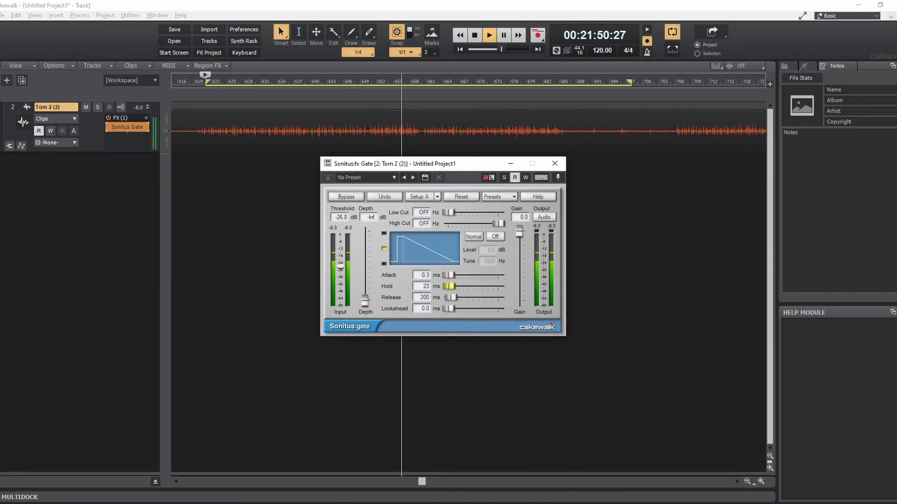
{"action": "scroll", "coordinate": [452, 289], "scroll_direction": "up", "scroll_amount": 1}
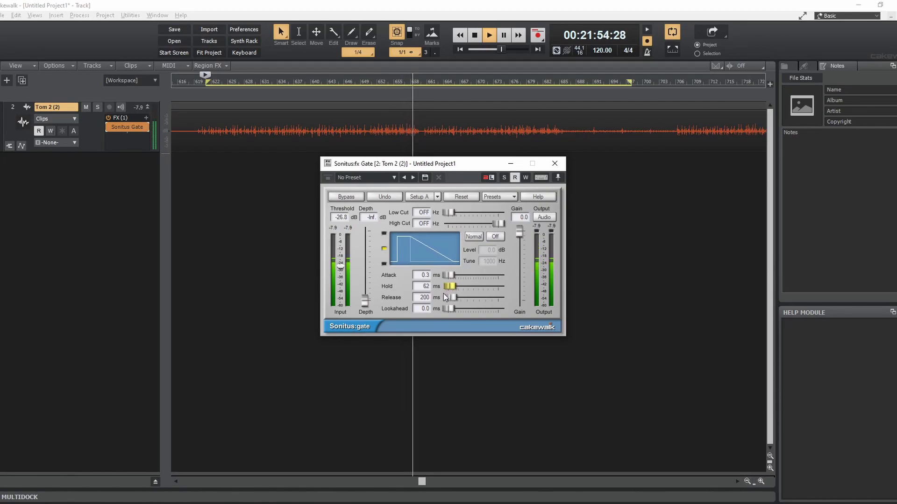
Raise the tom gate's Threshold to -25.4 dB and compare the sound with the gate disabled and enabled
{"action": "scroll", "coordinate": [341, 217], "scroll_direction": "up", "scroll_amount": 2}
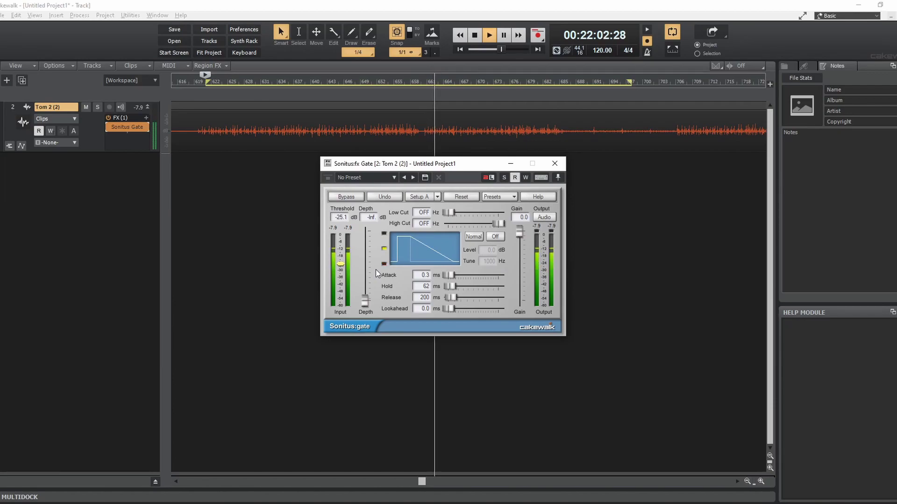
{"action": "left_click_drag", "start_coordinate": [342, 265], "coordinate": [340, 265]}
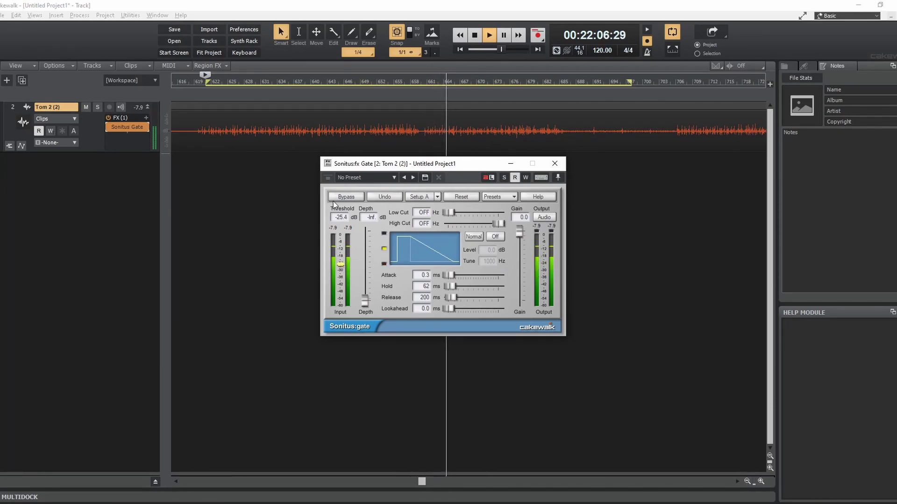
{"action": "left_click", "coordinate": [109, 127]}
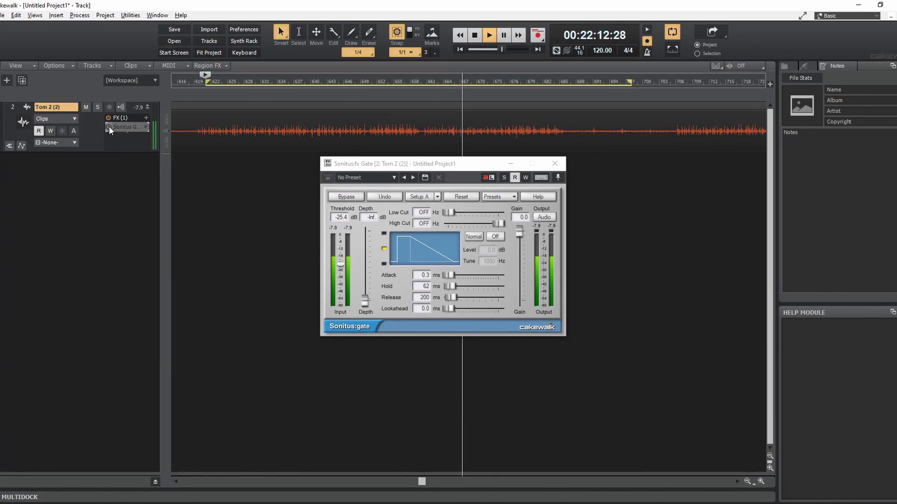
{"action": "left_click", "coordinate": [109, 127]}
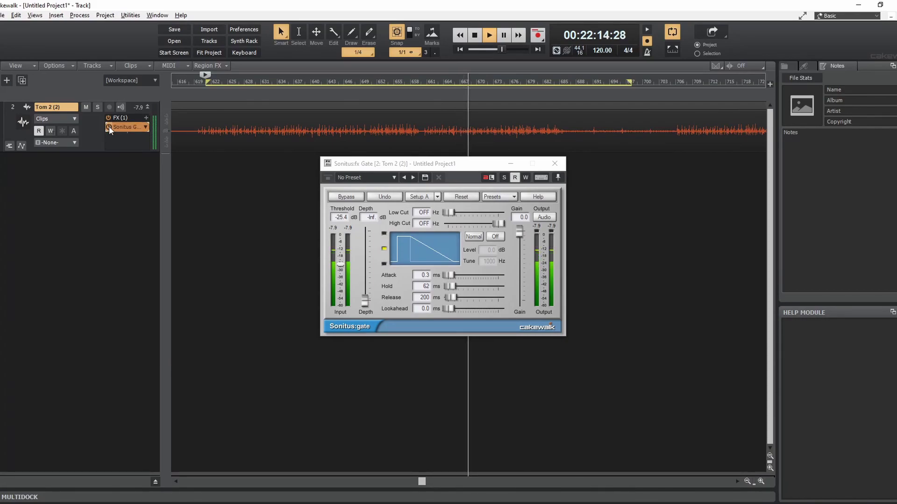
Refine the tom gate to Threshold -25.0 dB, Depth -24.9 dB, Release 258 ms and Lookahead 16.6 ms
{"action": "left_click_drag", "start_coordinate": [340, 265], "coordinate": [341, 263]}
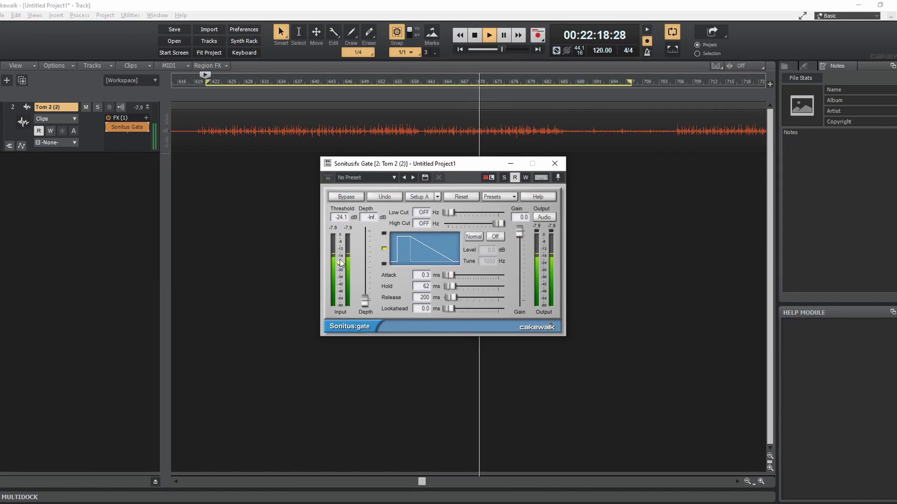
{"action": "left_click_drag", "start_coordinate": [366, 302], "coordinate": [364, 276]}
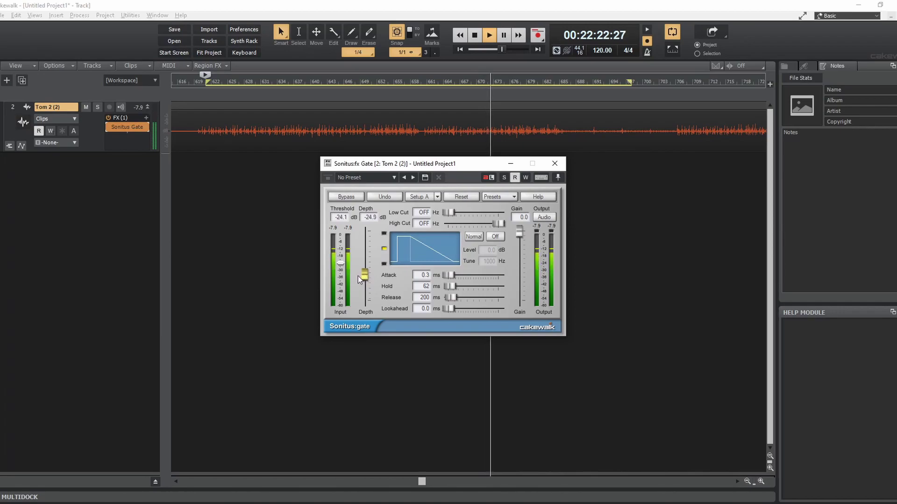
{"action": "left_click_drag", "start_coordinate": [451, 298], "coordinate": [467, 309]}
{"action": "left_click_drag", "start_coordinate": [341, 265], "coordinate": [341, 265]}
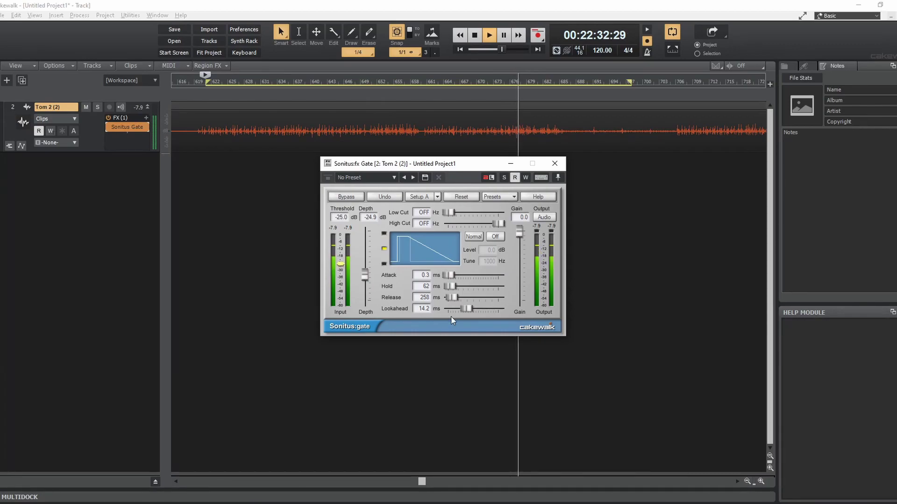
{"action": "left_click_drag", "start_coordinate": [467, 309], "coordinate": [470, 308]}
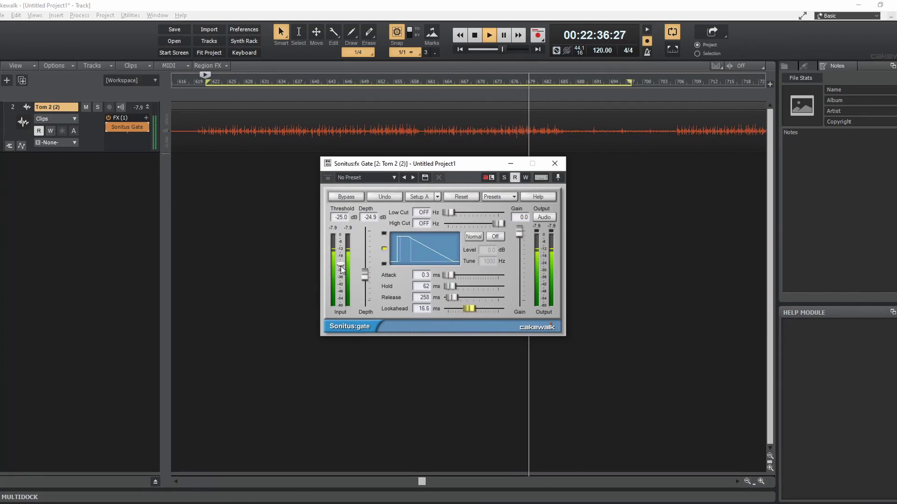
Compare the tom sound with the gate bypassed and active, and stop playback
{"action": "left_click", "coordinate": [347, 197]}
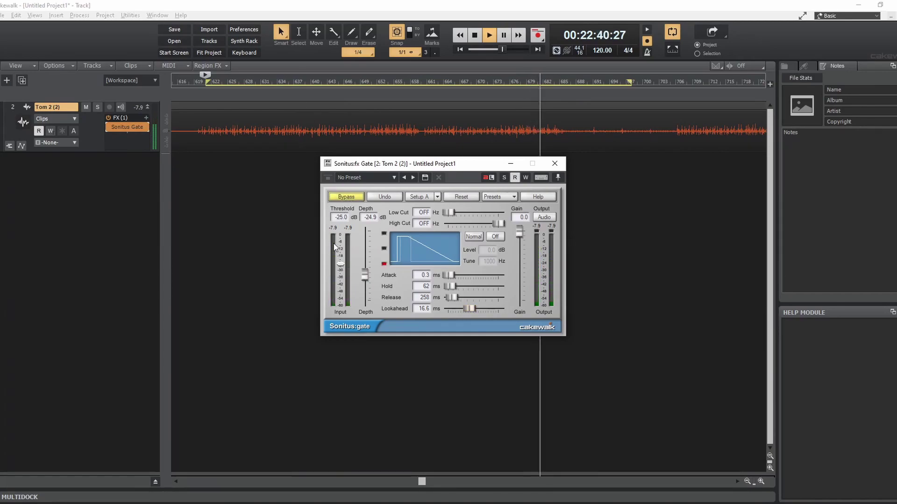
{"action": "left_click", "coordinate": [346, 197]}
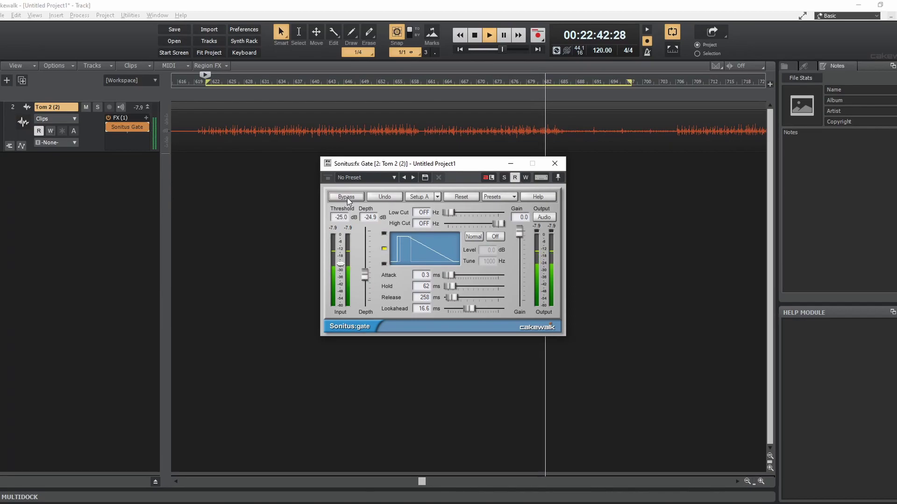
{"action": "key", "text": "space"}
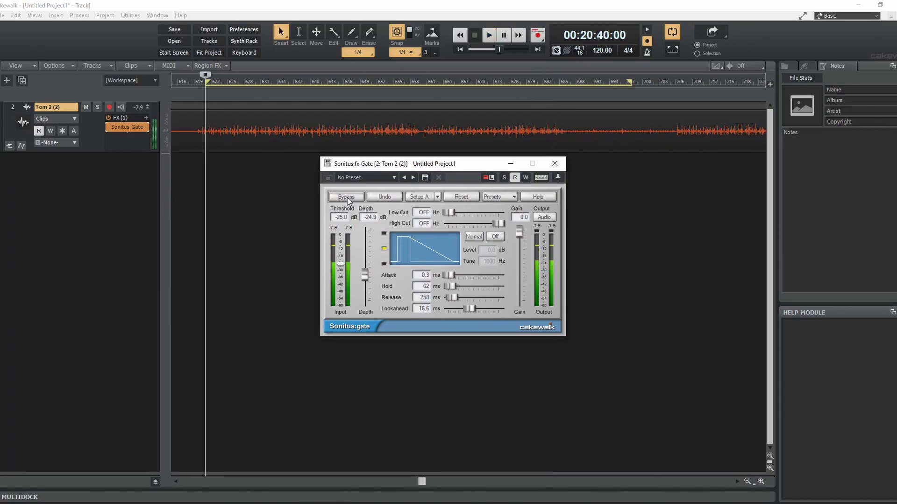